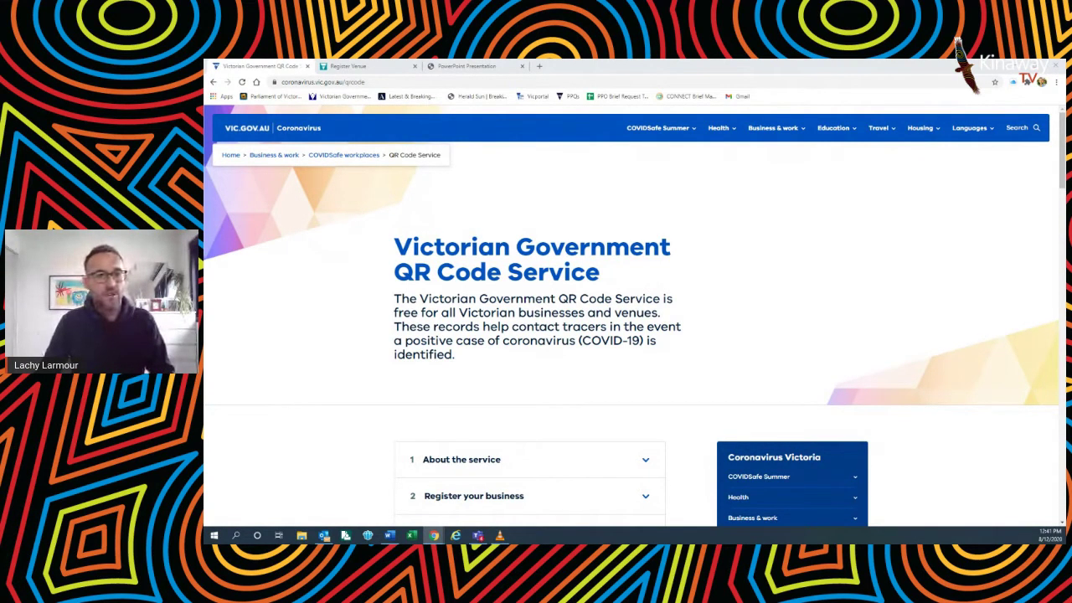
{"action": "scroll", "coordinate": [903, 361], "scroll_direction": "down", "scroll_amount": 1}
{"action": "scroll", "coordinate": [905, 366], "scroll_direction": "down", "scroll_amount": 3}
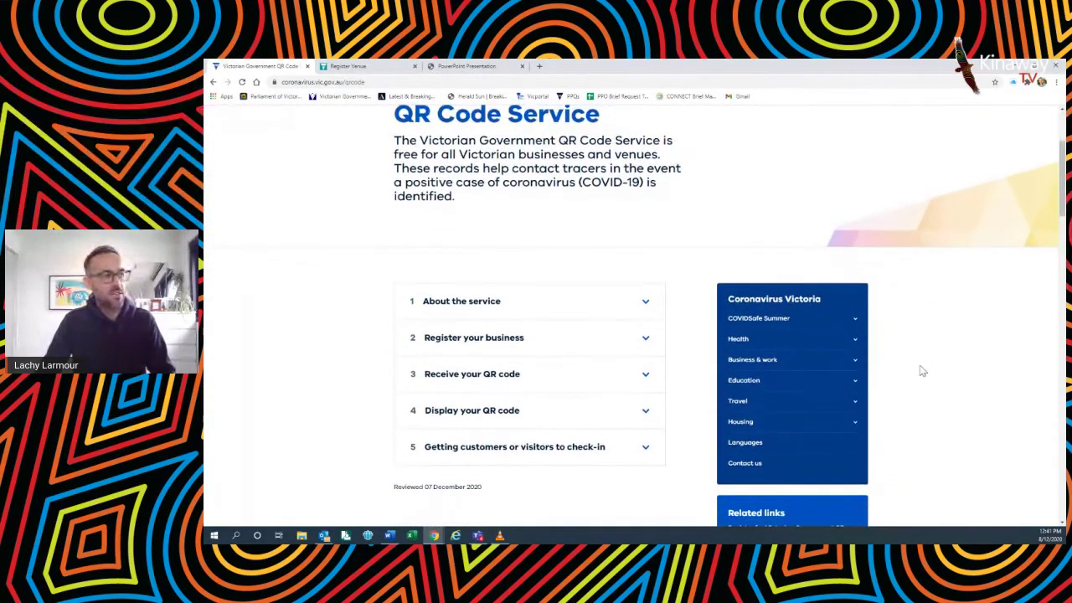
{"action": "scroll", "coordinate": [796, 344], "scroll_direction": "down", "scroll_amount": 1}
{"action": "left_click", "coordinate": [559, 299]}
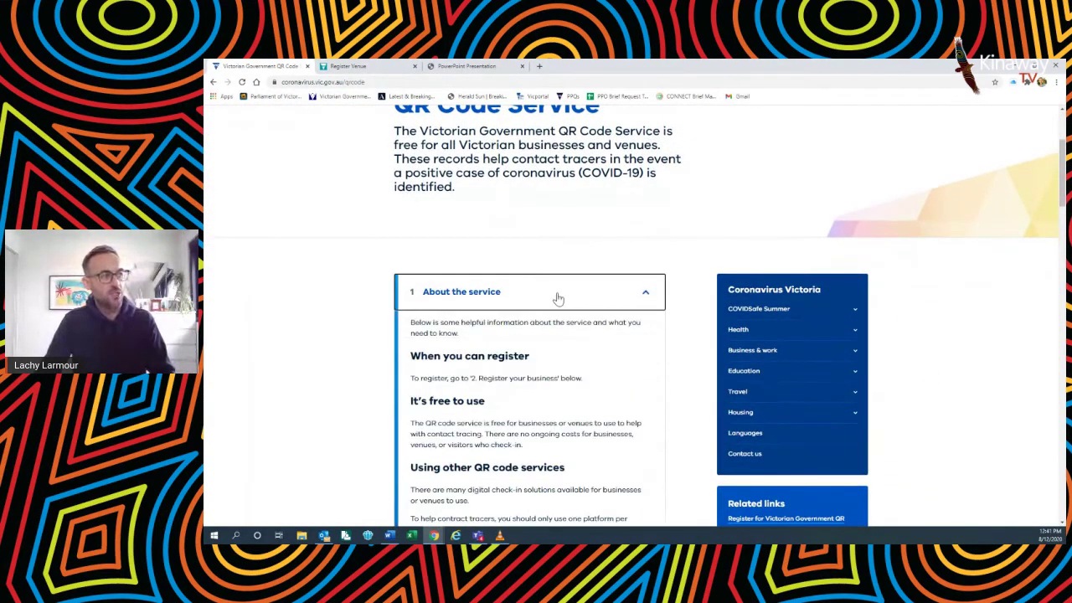
{"action": "left_click", "coordinate": [555, 296]}
{"action": "left_click", "coordinate": [590, 333]}
{"action": "left_click", "coordinate": [589, 333]}
{"action": "left_click", "coordinate": [591, 377]}
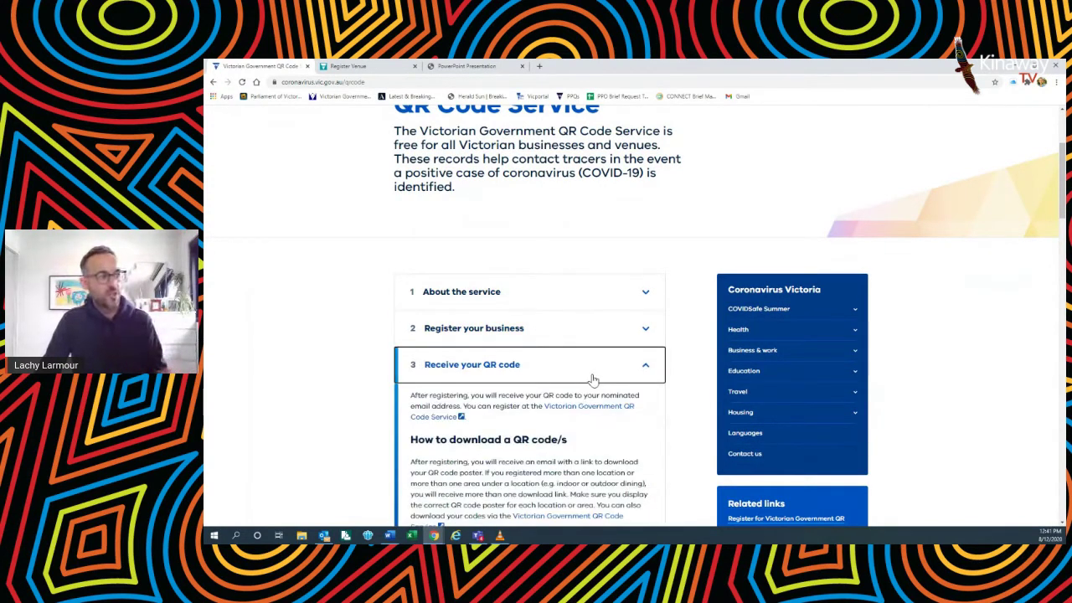
{"action": "left_click", "coordinate": [591, 379]}
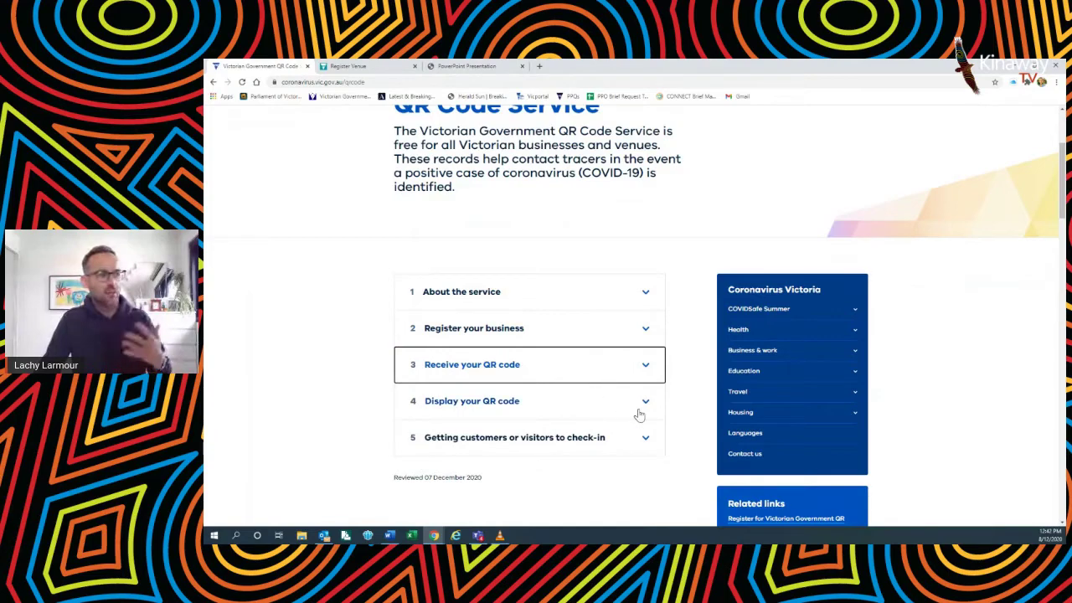
{"action": "scroll", "coordinate": [620, 431], "scroll_direction": "down", "scroll_amount": 1}
{"action": "left_click", "coordinate": [622, 426]}
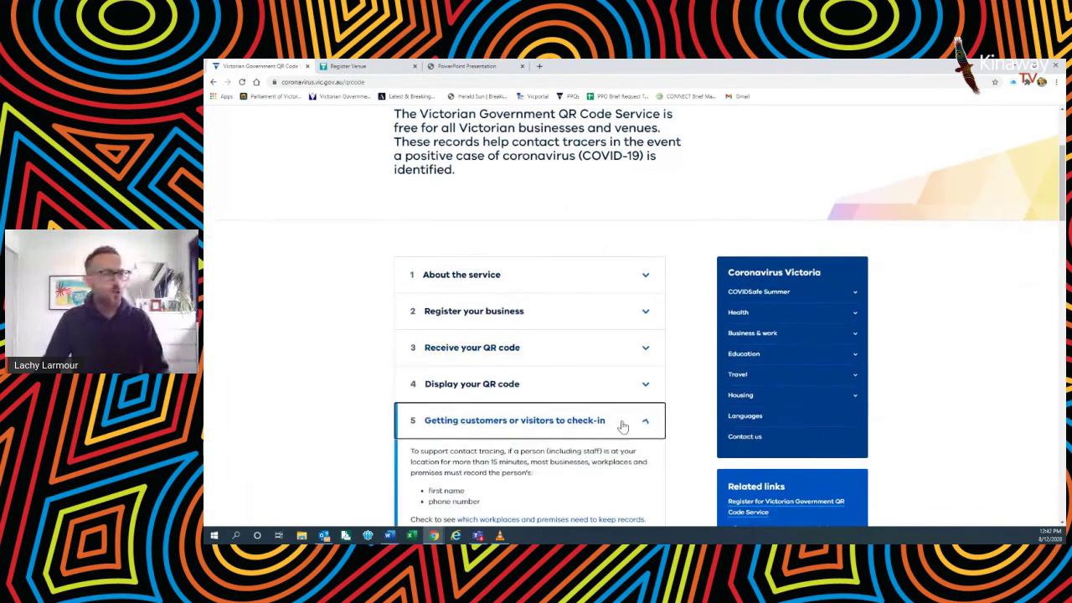
{"action": "left_click", "coordinate": [623, 427]}
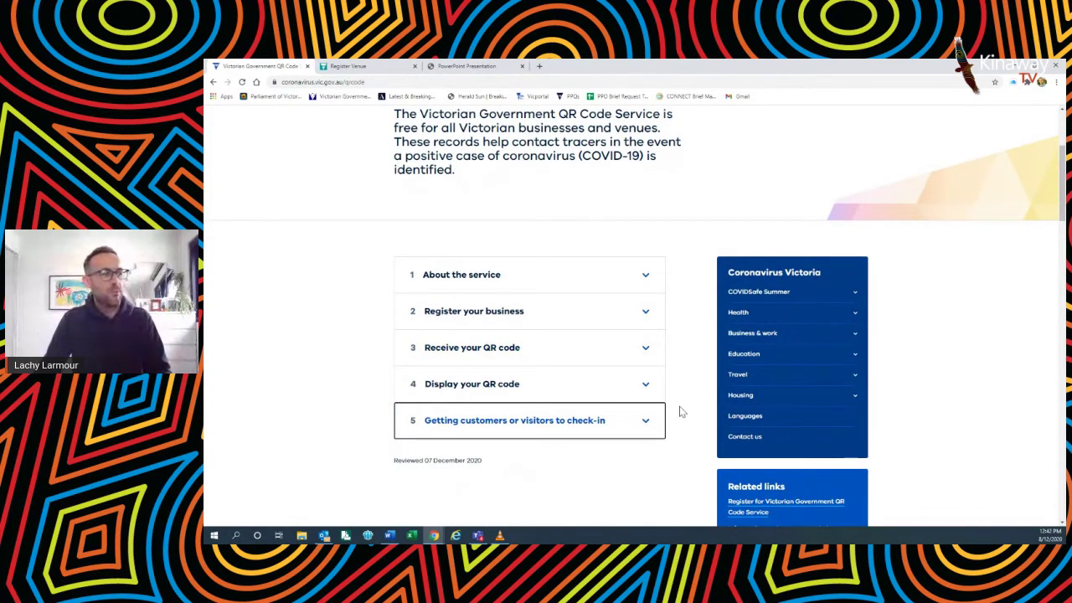
{"action": "scroll", "coordinate": [680, 411], "scroll_direction": "up", "scroll_amount": 2}
{"action": "scroll", "coordinate": [679, 412], "scroll_direction": "up", "scroll_amount": 2}
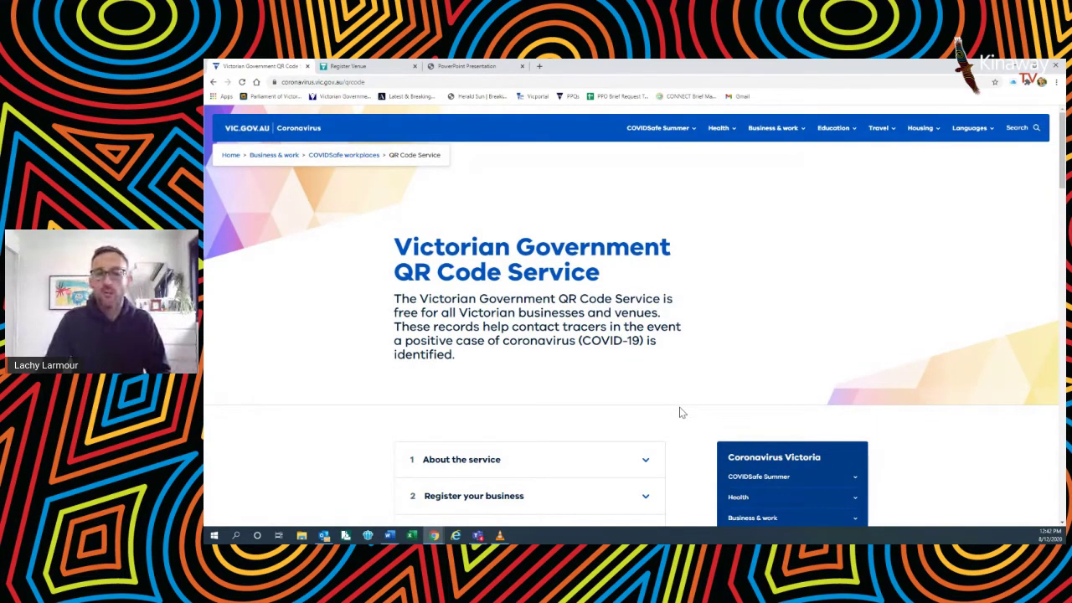
Step: On the Register Venue page, enter 'Lachy's Strawberry Farm' as the business name, leaving ABN blank
{"action": "left_click", "coordinate": [381, 69]}
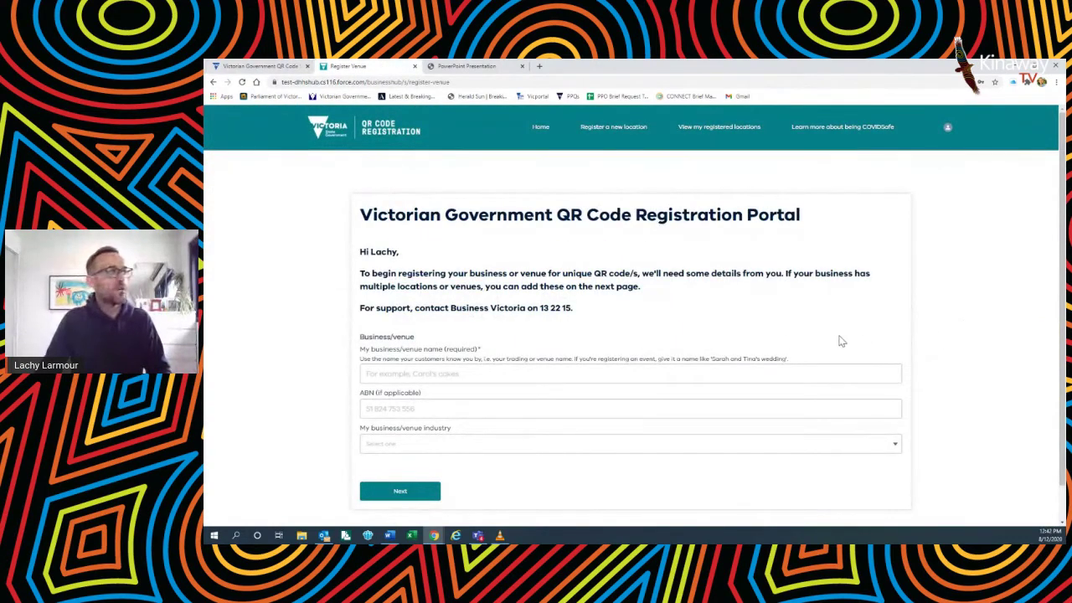
{"action": "left_click", "coordinate": [798, 374]}
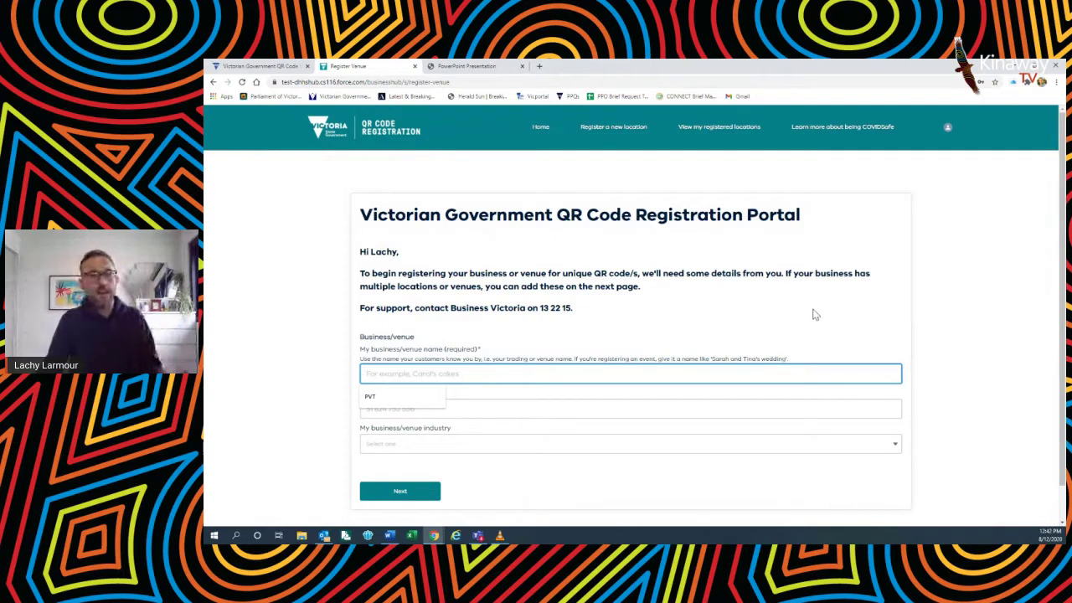
{"action": "scroll", "coordinate": [827, 319], "scroll_direction": "down", "scroll_amount": 1}
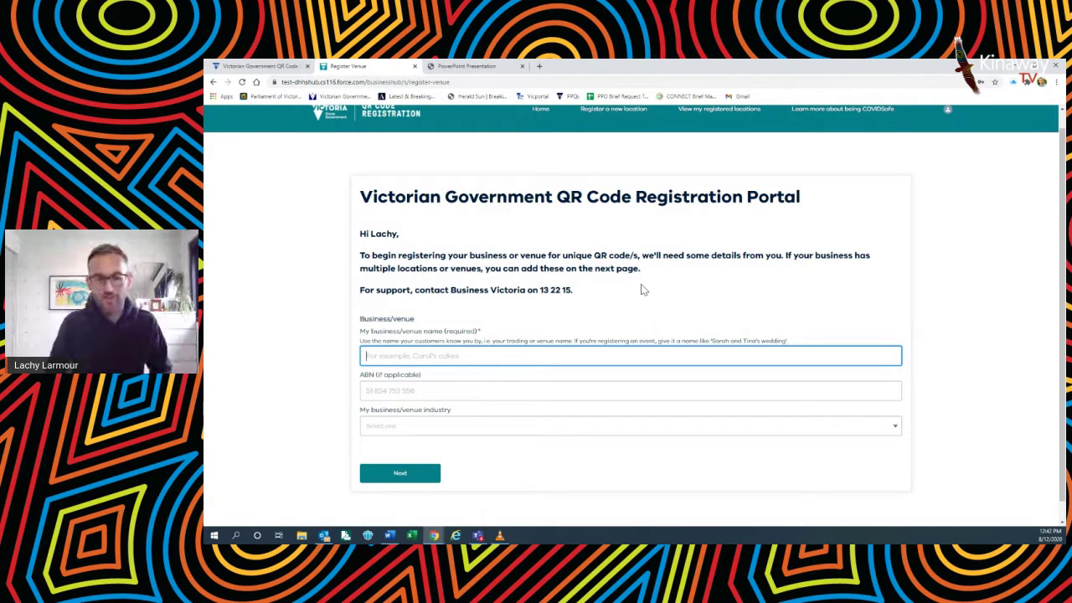
{"action": "type", "text": "Lachy's"}
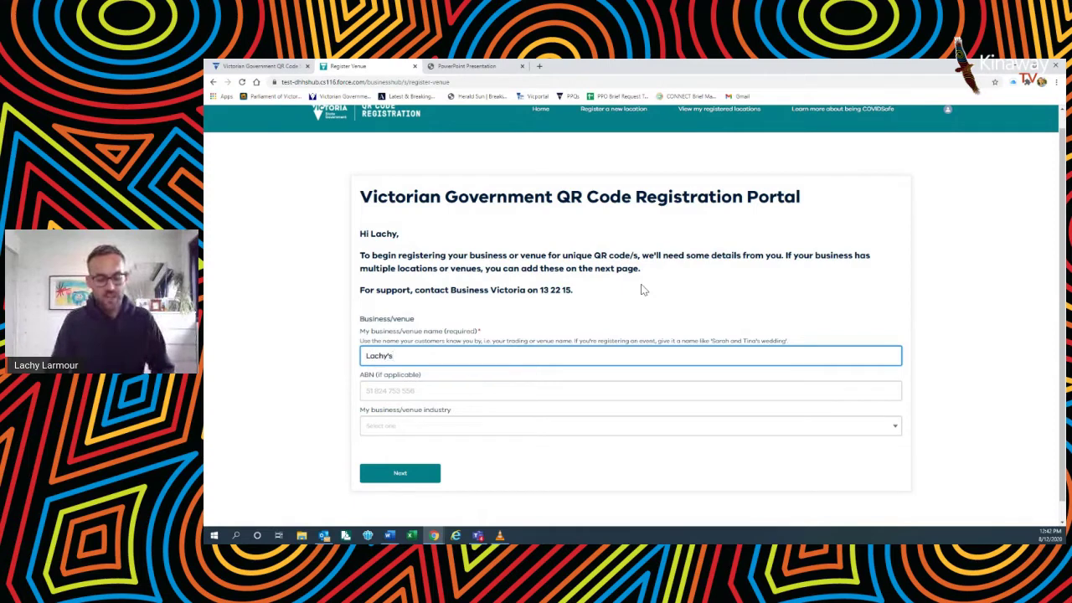
{"action": "type", "text": " Strawb"}
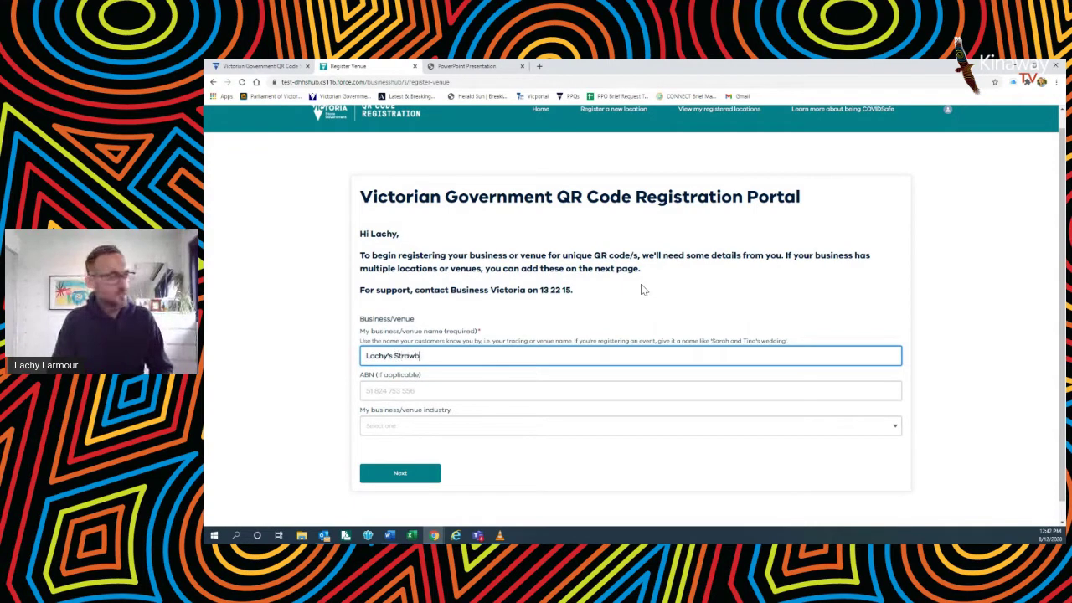
{"action": "type", "text": "erry Farm"}
{"action": "key", "text": "Tab"}
Step: Set the venue industry to Agriculture and submit the business details
{"action": "left_click", "coordinate": [534, 429]}
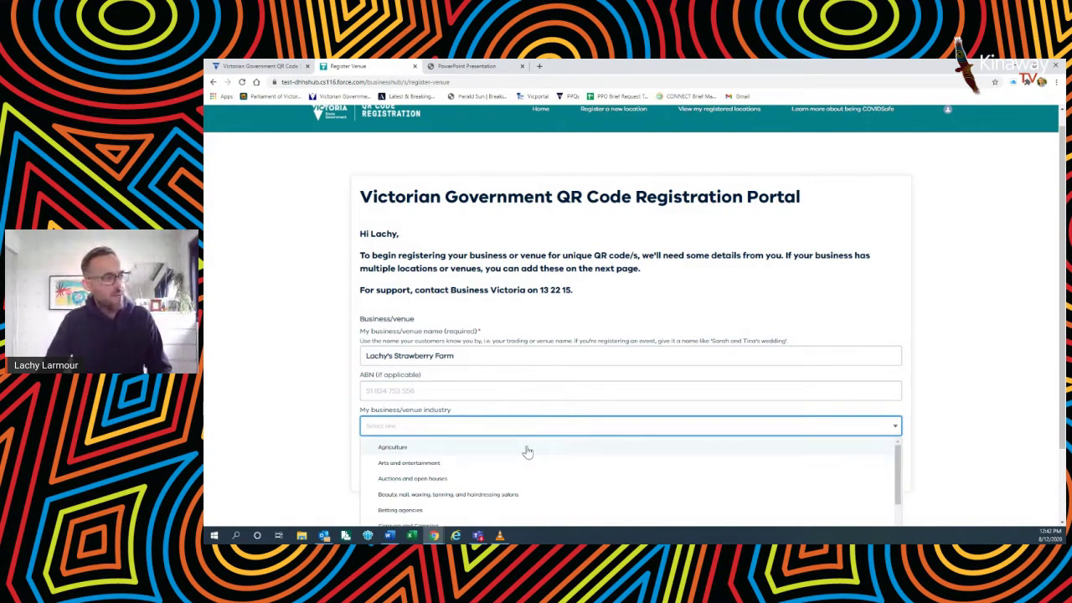
{"action": "left_click", "coordinate": [528, 450]}
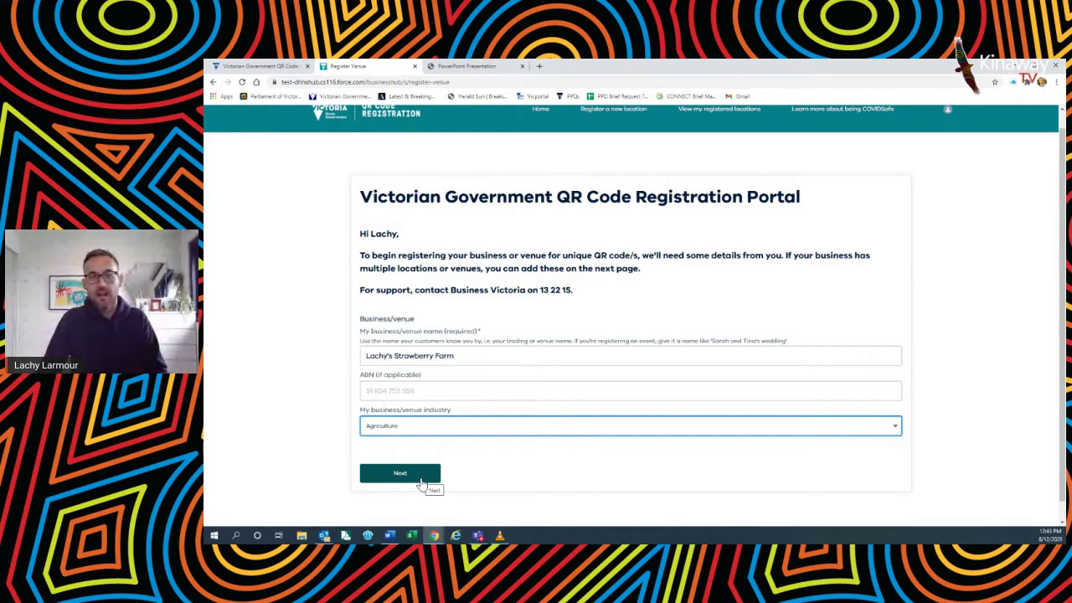
{"action": "left_click", "coordinate": [401, 474]}
Step: Append ' - Punnet Picking Hut' to the location name
{"action": "scroll", "coordinate": [536, 441], "scroll_direction": "up", "scroll_amount": 2}
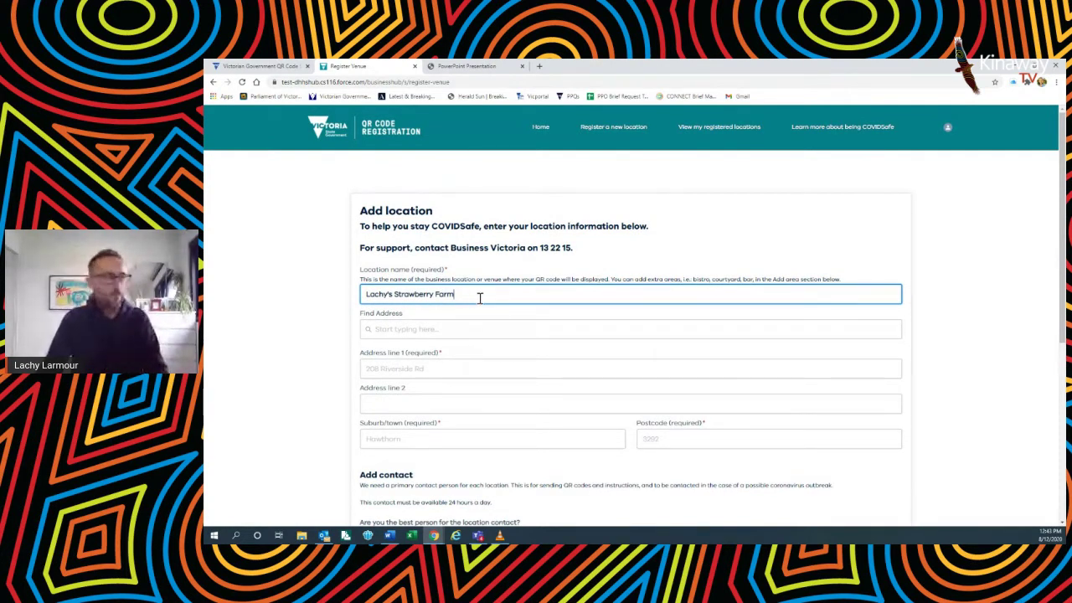
{"action": "type", "text": "-"}
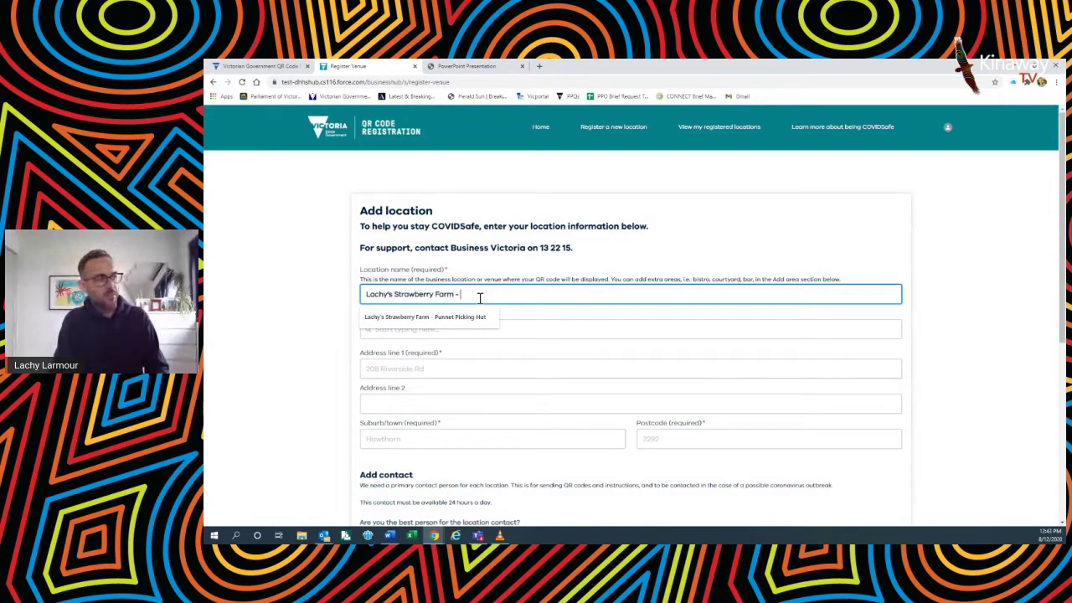
{"action": "type", "text": " P"}
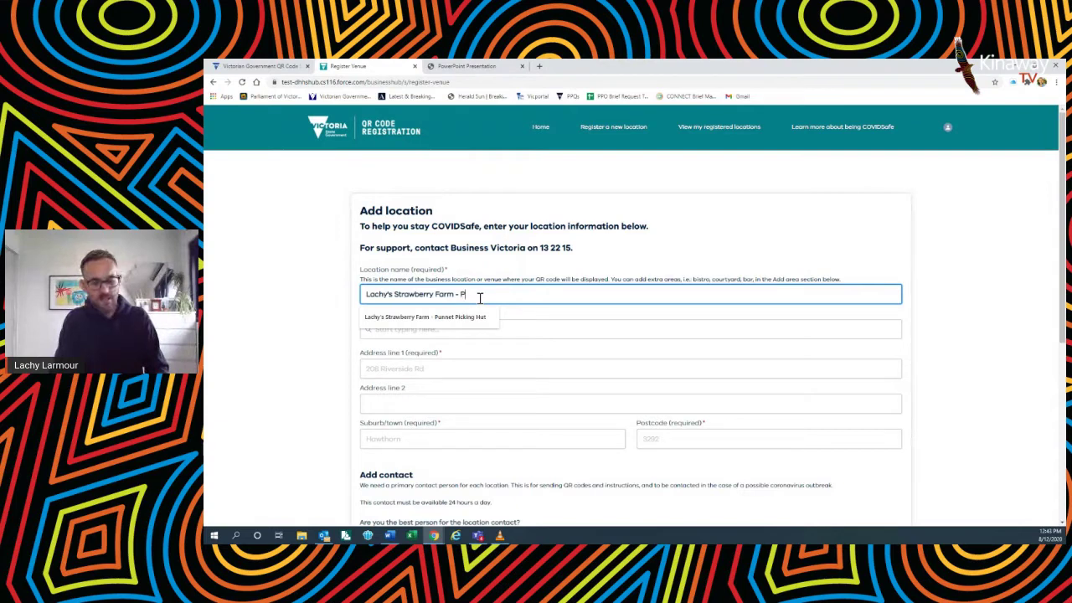
{"action": "type", "text": "unnet Picking Hut"}
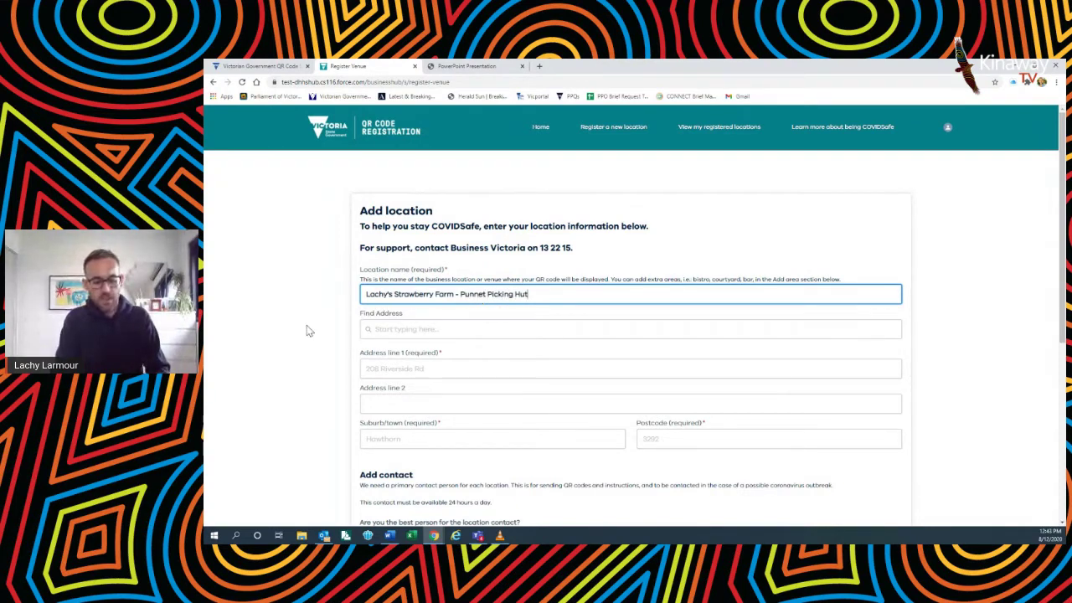
{"action": "left_click", "coordinate": [346, 325]}
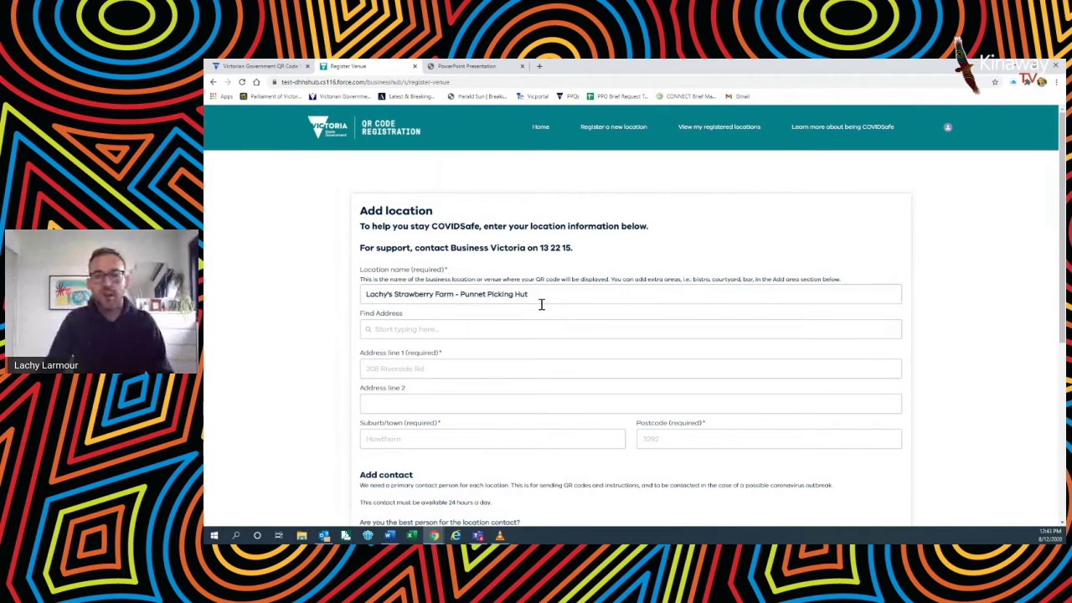
{"action": "left_click", "coordinate": [458, 333]}
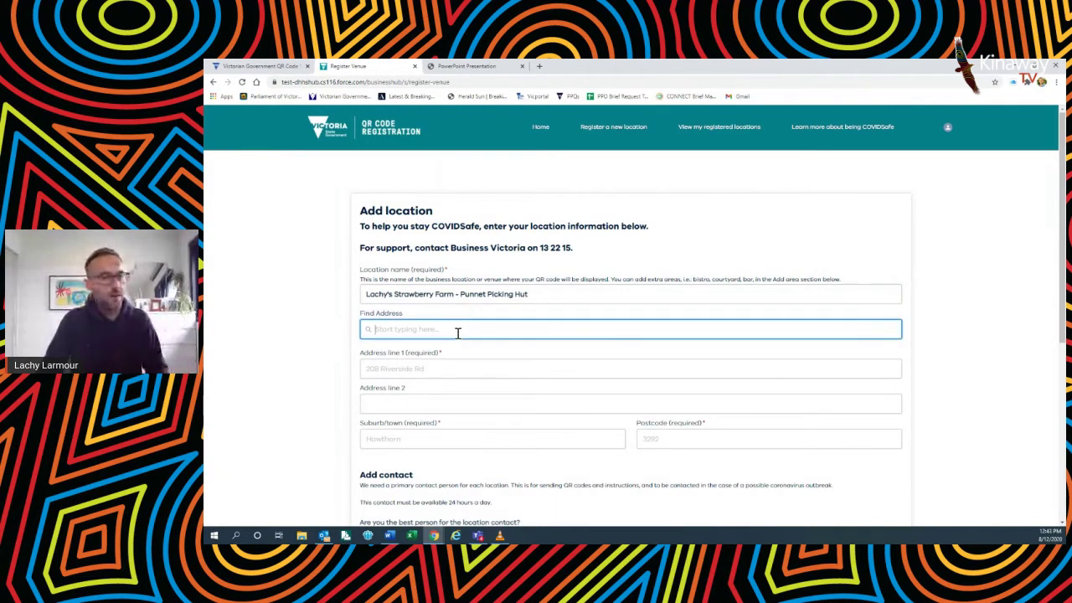
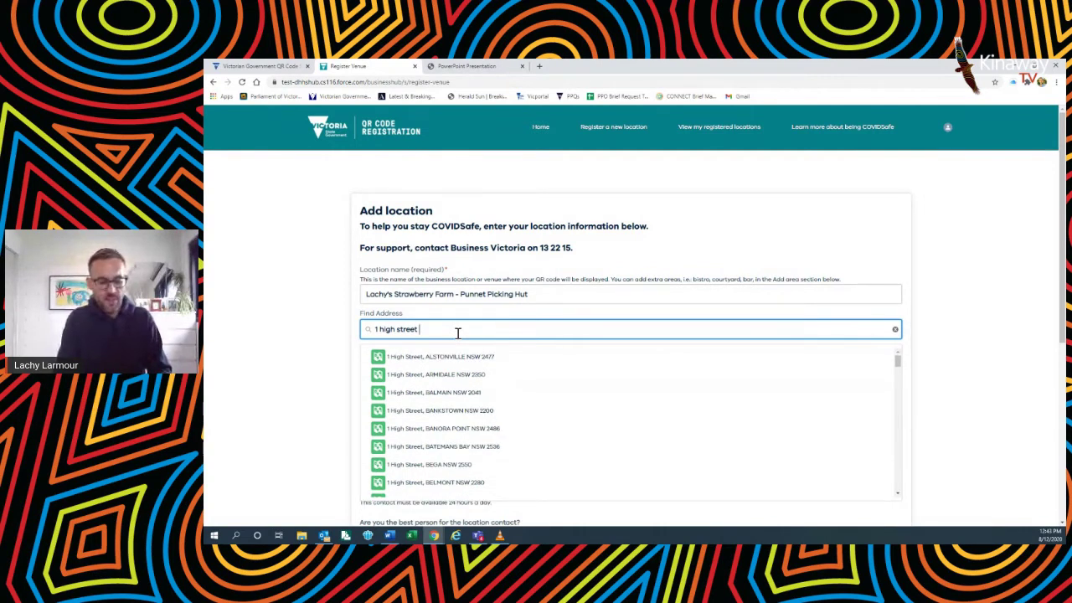
{"action": "type", "text": "tral"}
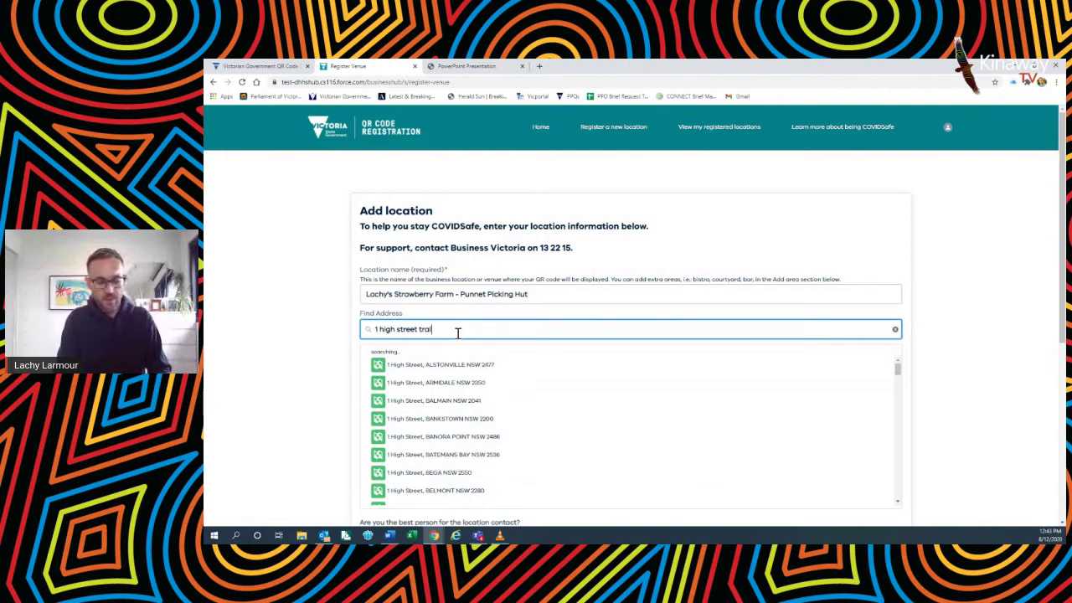
{"action": "key", "text": "BackSpace"}
{"action": "type", "text": "ral"}
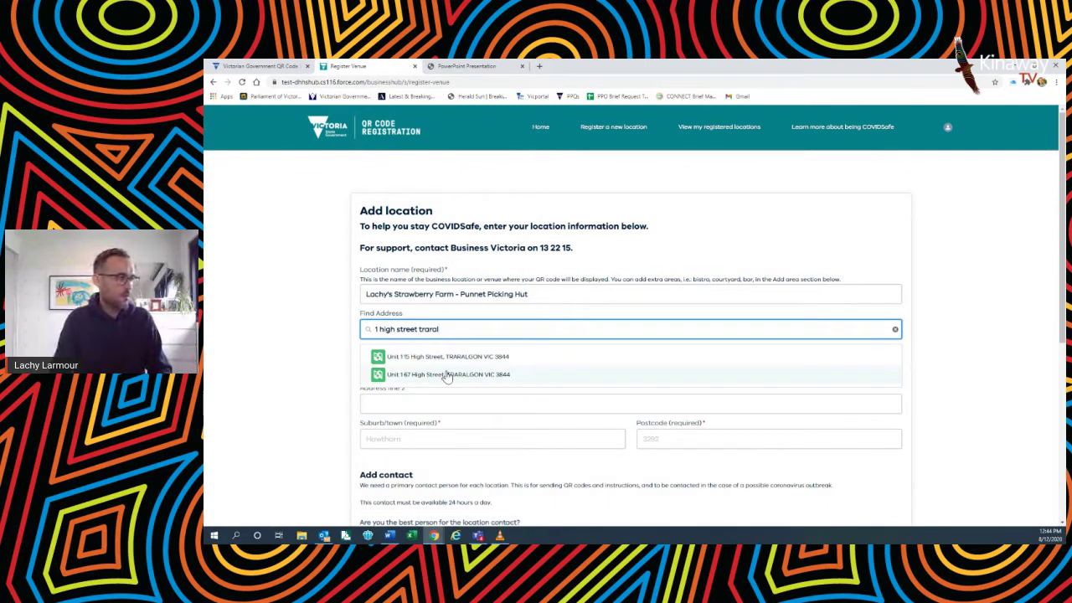
{"action": "left_click", "coordinate": [477, 375]}
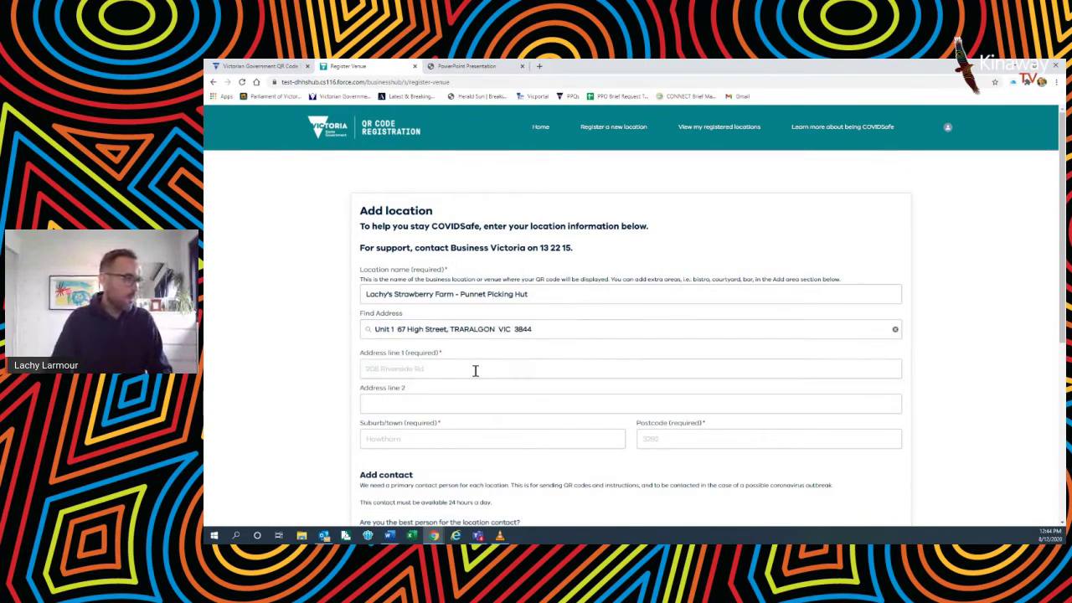
{"action": "left_click", "coordinate": [339, 357]}
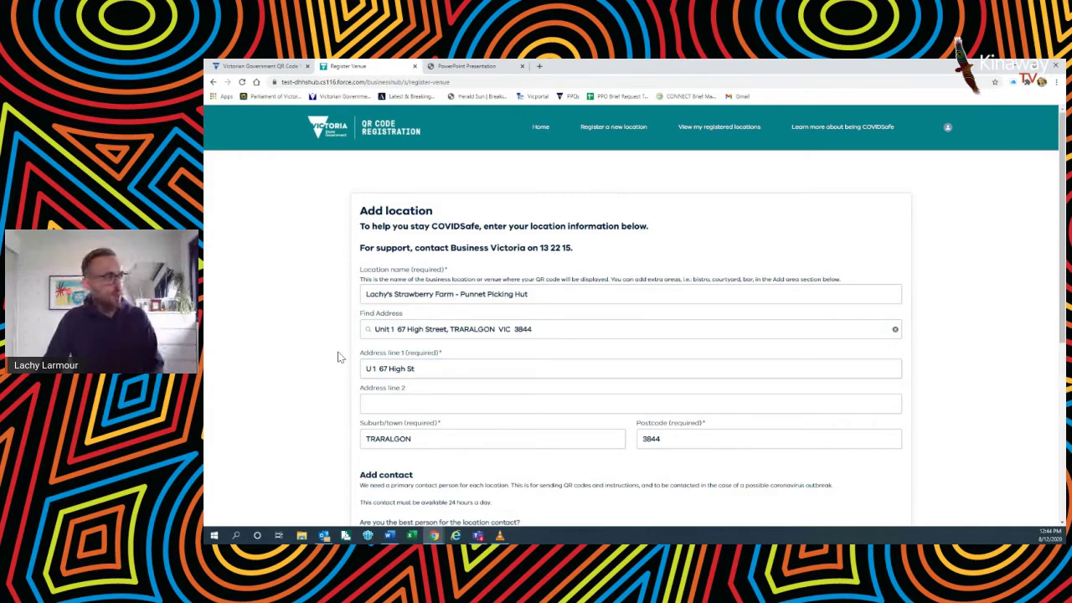
{"action": "scroll", "coordinate": [339, 360], "scroll_direction": "down", "scroll_amount": 2}
{"action": "scroll", "coordinate": [377, 365], "scroll_direction": "down", "scroll_amount": 1}
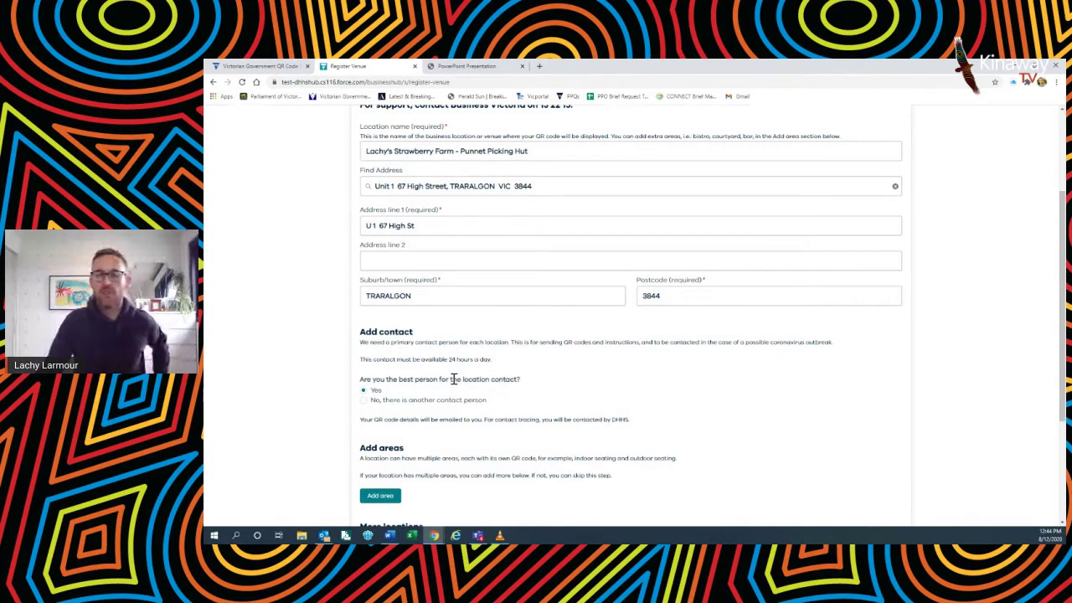
{"action": "scroll", "coordinate": [453, 379], "scroll_direction": "down", "scroll_amount": 1}
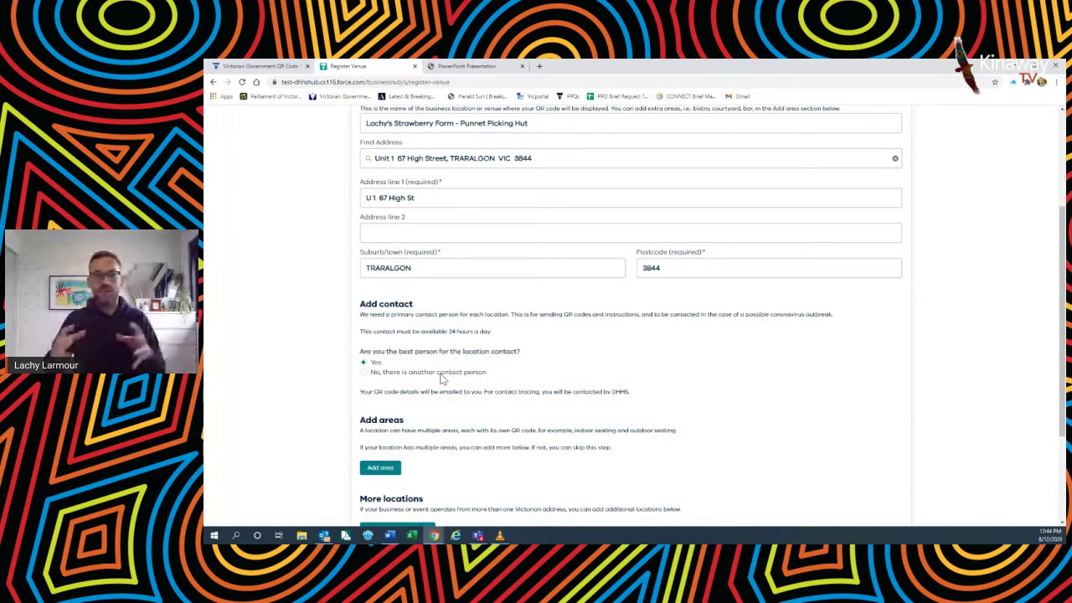
{"action": "scroll", "coordinate": [556, 372], "scroll_direction": "down", "scroll_amount": 1}
{"action": "scroll", "coordinate": [557, 372], "scroll_direction": "down", "scroll_amount": 1}
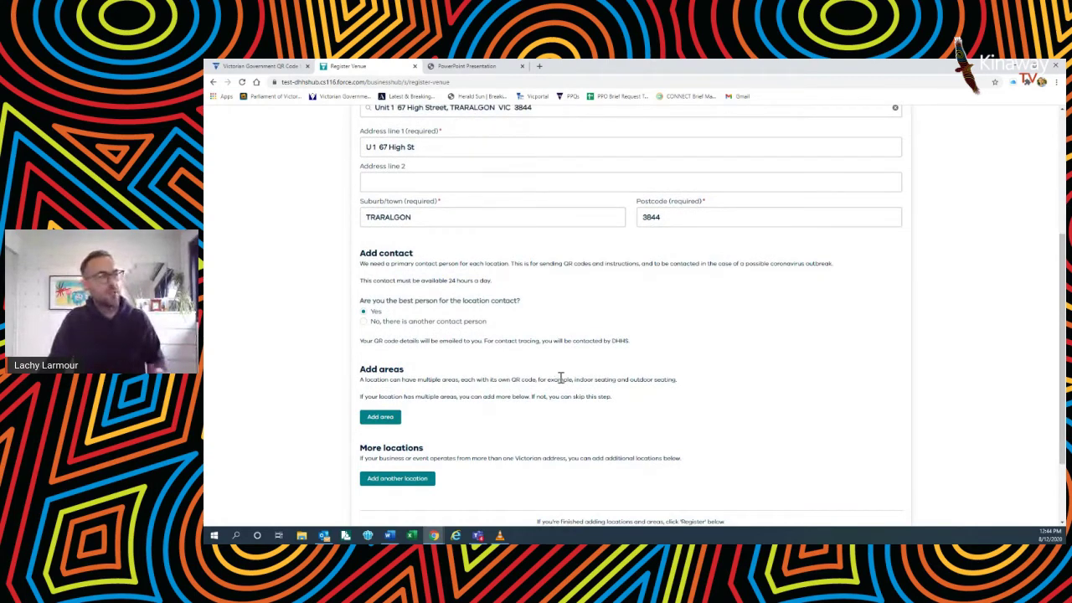
{"action": "scroll", "coordinate": [503, 379], "scroll_direction": "down", "scroll_amount": 1}
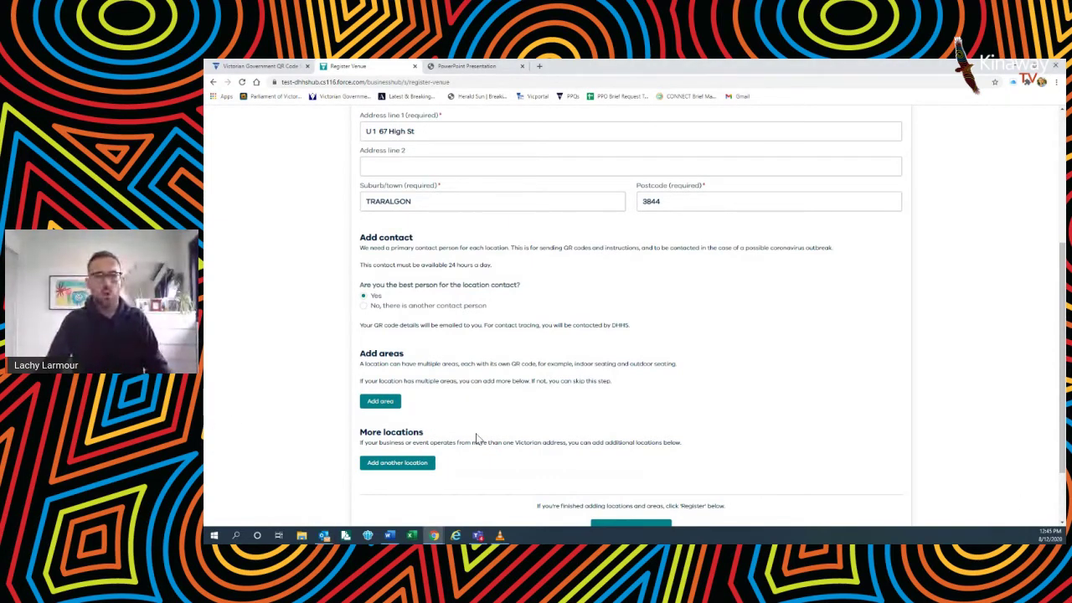
{"action": "scroll", "coordinate": [503, 431], "scroll_direction": "down", "scroll_amount": 1}
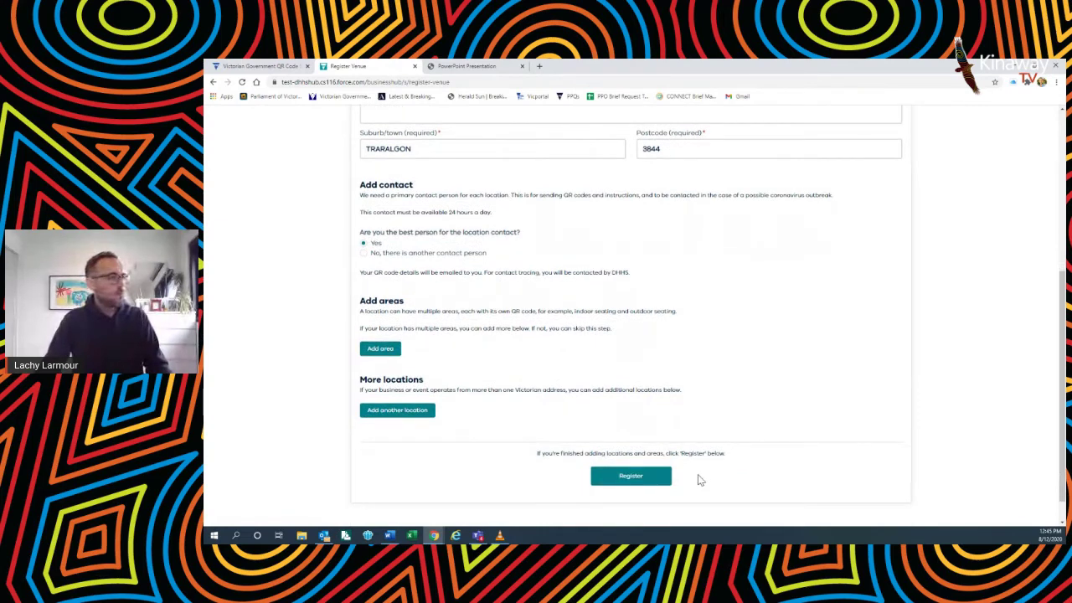
Step: Register the Punnet Picking Hut location to reach the congratulations page
{"action": "left_click", "coordinate": [666, 484]}
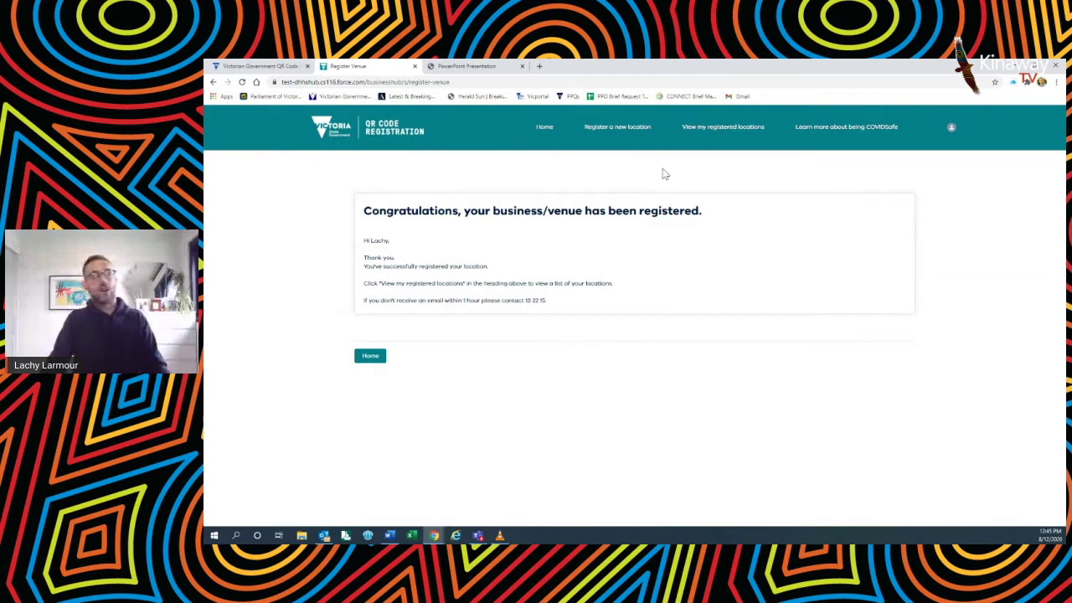
Step: Open the Punnet Picking Hut's QR code poster PDF and fit the whole page in view
{"action": "left_click", "coordinate": [731, 131]}
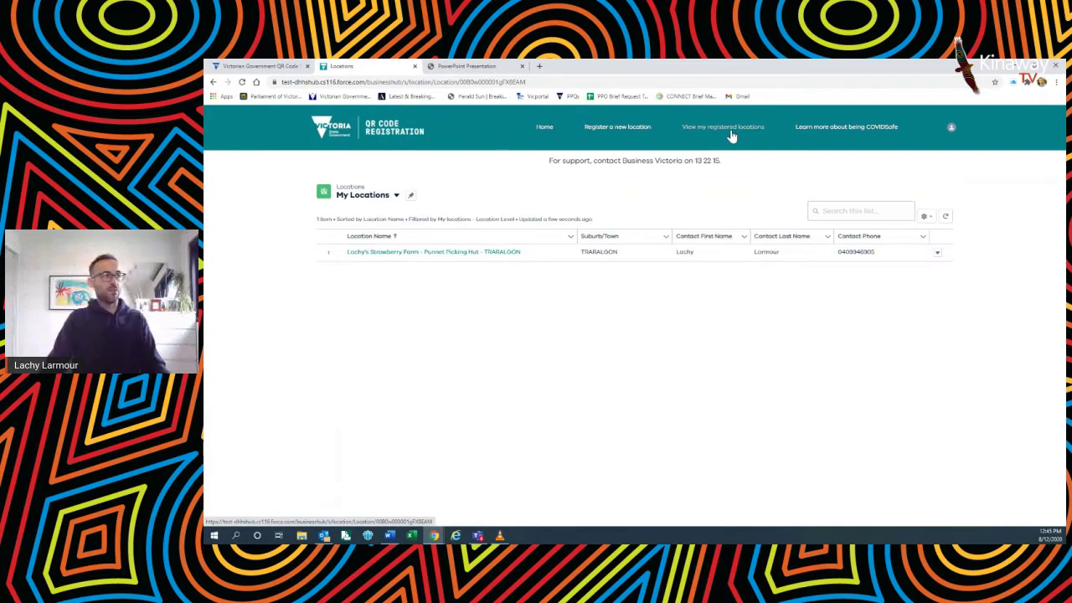
{"action": "left_click", "coordinate": [500, 256]}
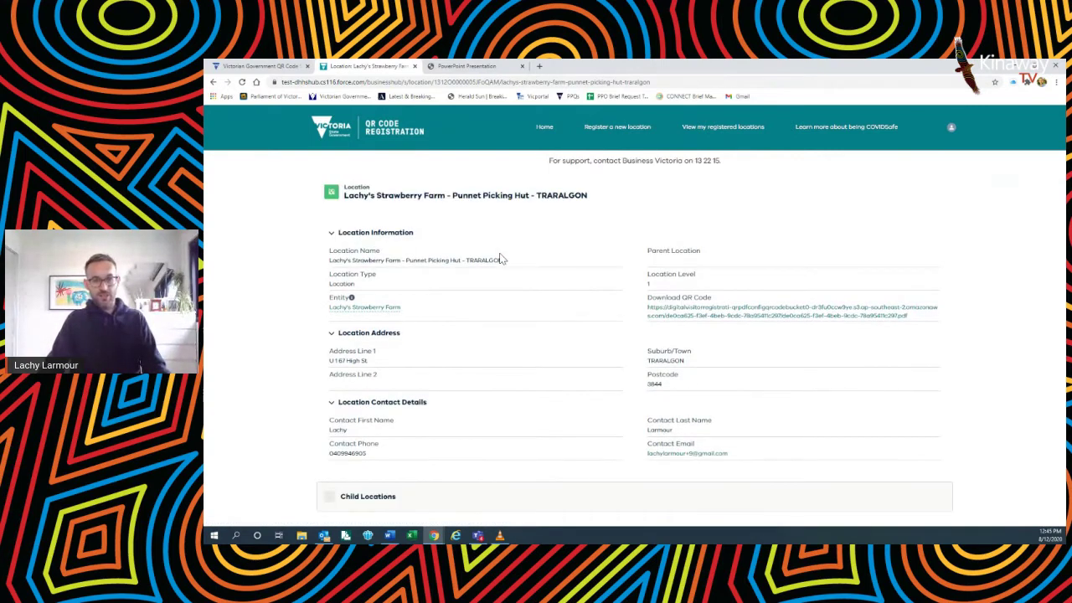
{"action": "left_click", "coordinate": [762, 310]}
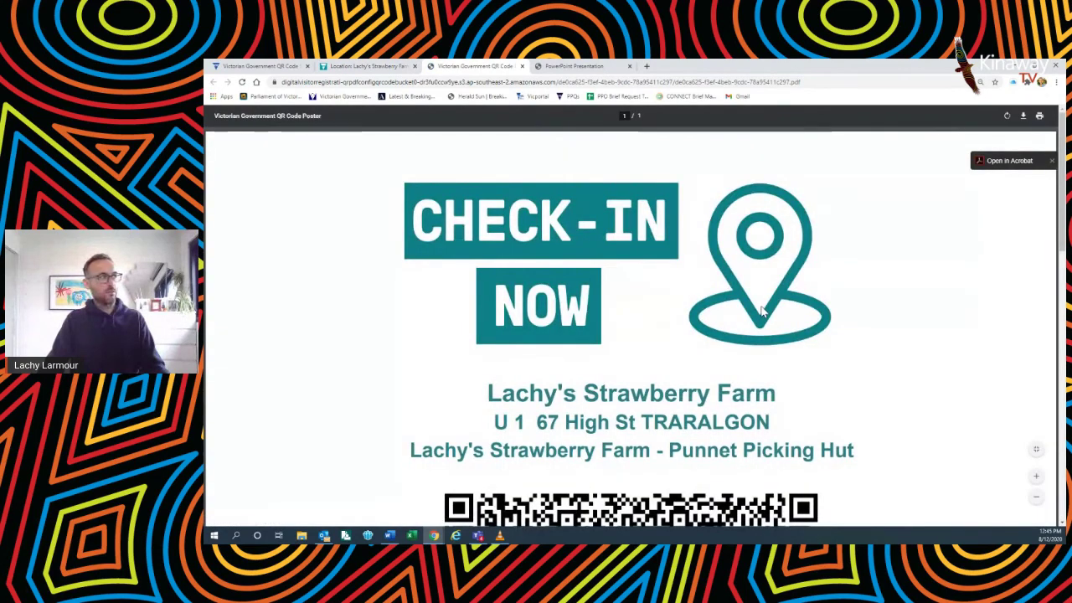
{"action": "left_click", "coordinate": [1037, 449]}
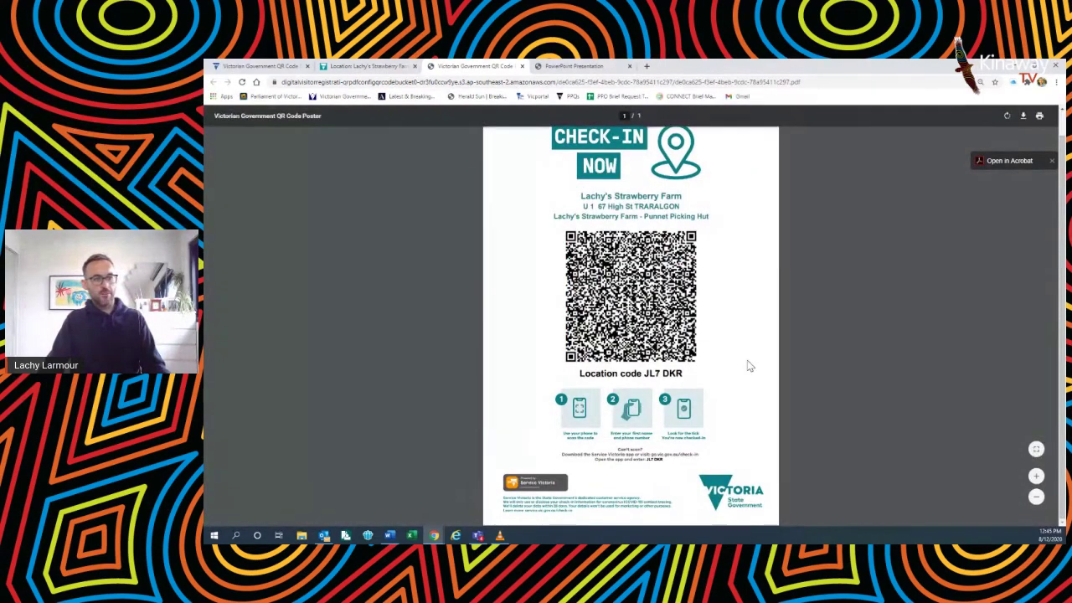